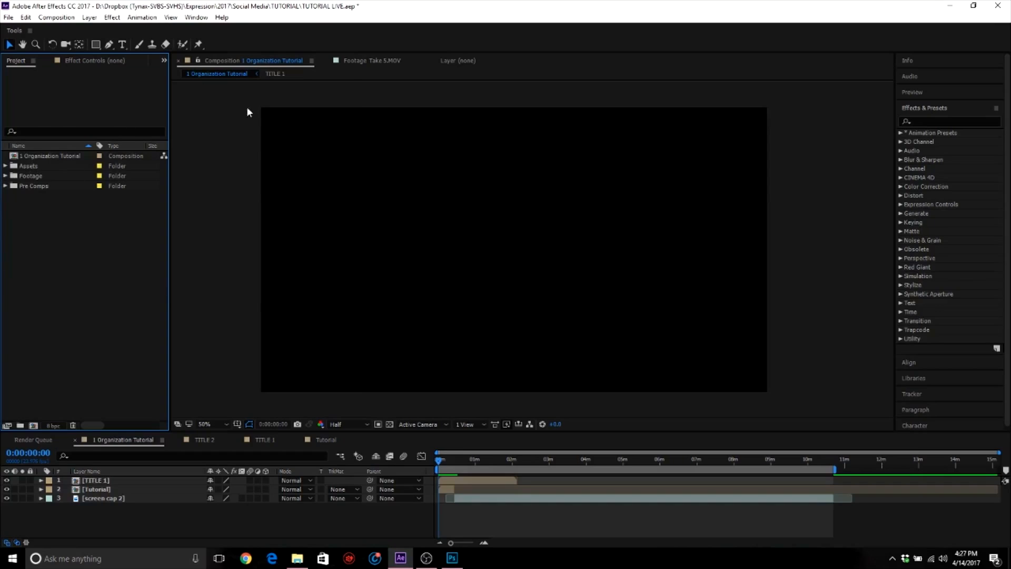
- Review the 1 Organization Tutorial composition and the Assets, Footage and Pre Comps folders in the project
click(59, 155)
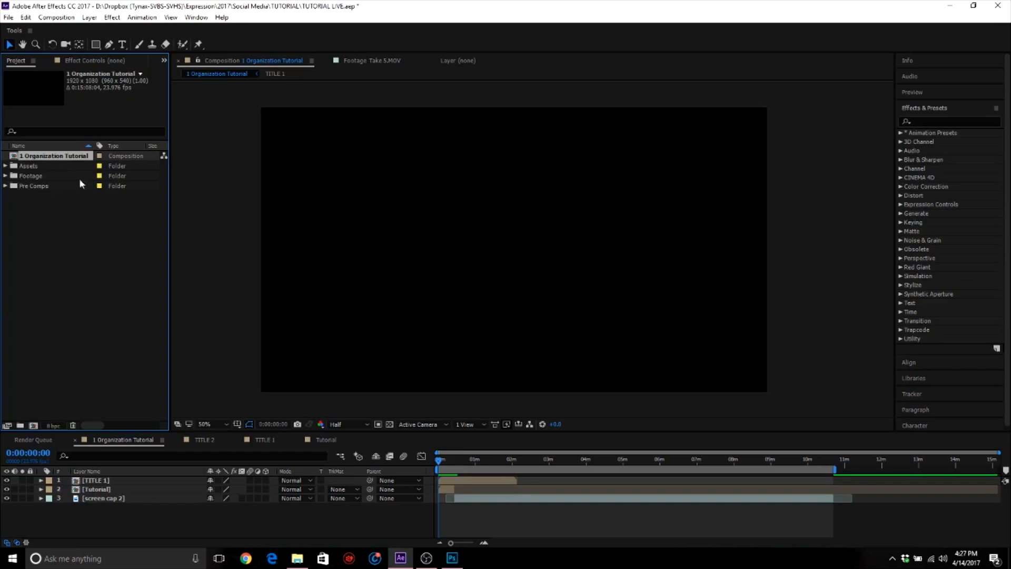
click(33, 167)
click(33, 174)
click(33, 185)
click(33, 165)
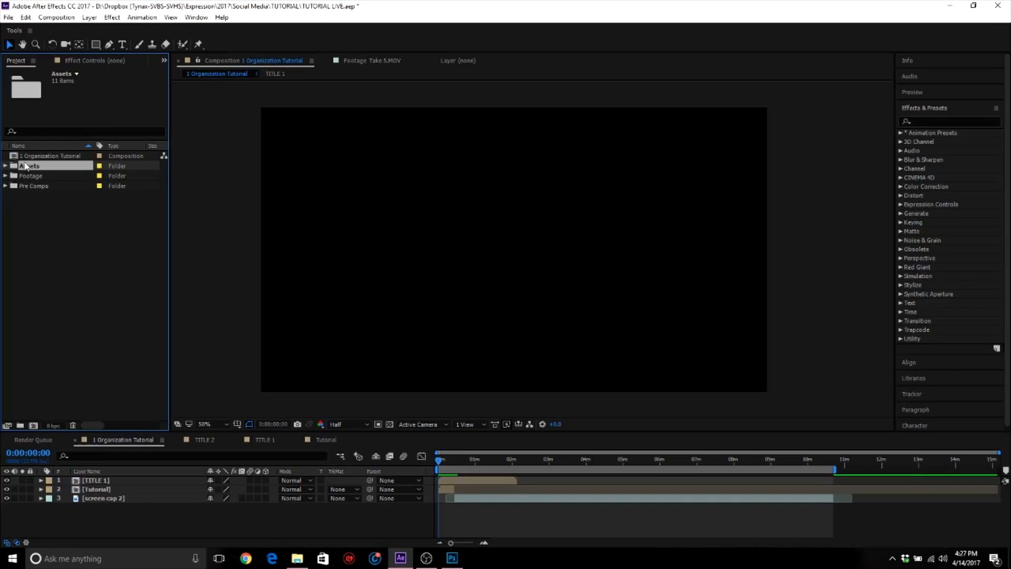
- Look inside the Assets folder at its file-type subfolders, including PNG, and collapse it again
click(5, 166)
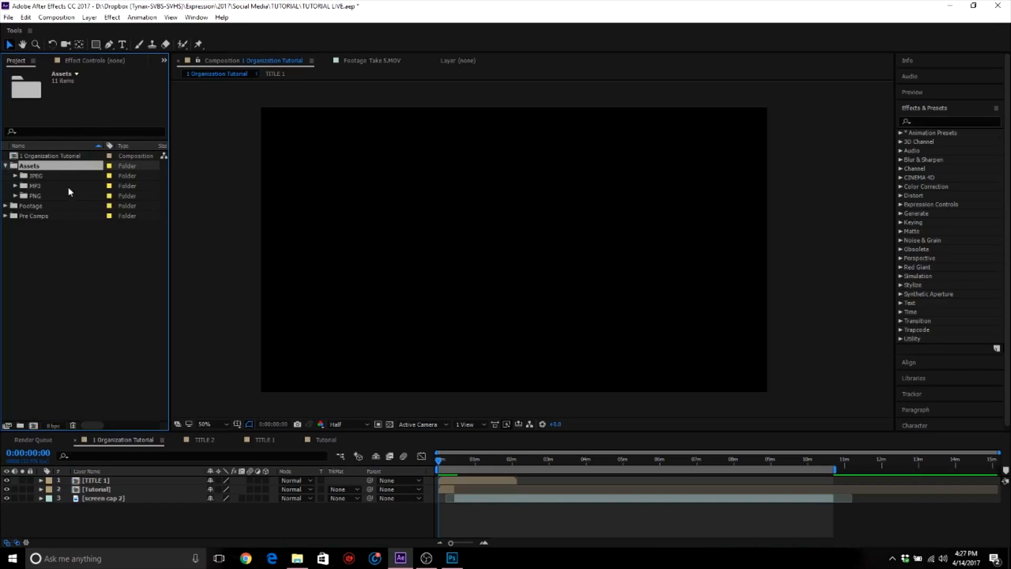
click(5, 166)
click(28, 176)
click(29, 168)
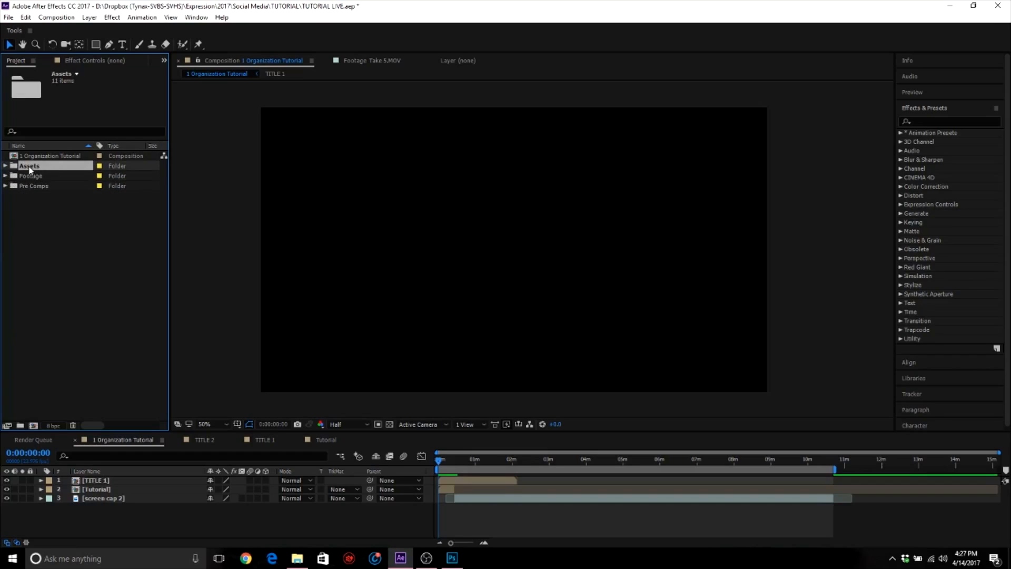
click(5, 166)
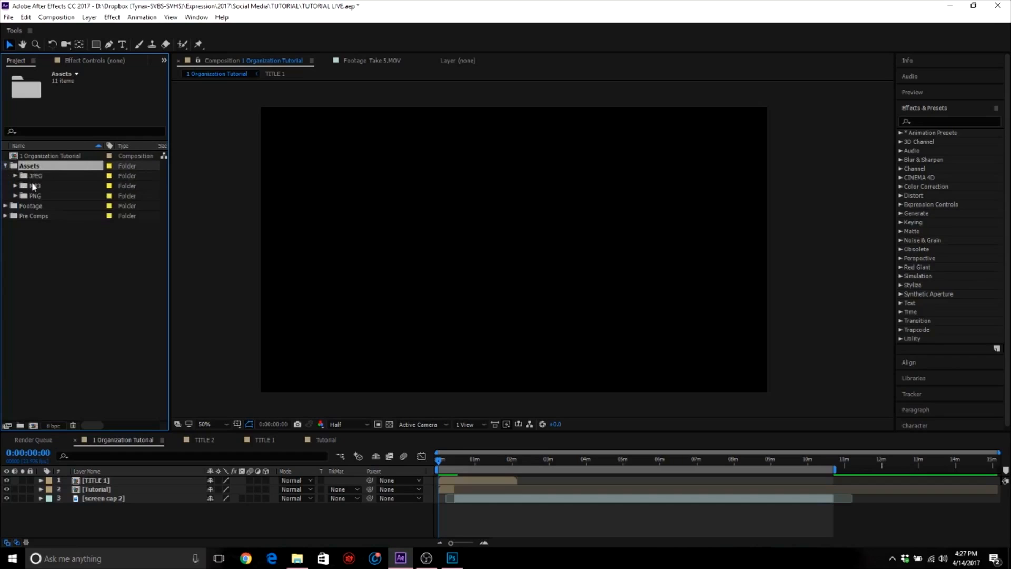
click(41, 193)
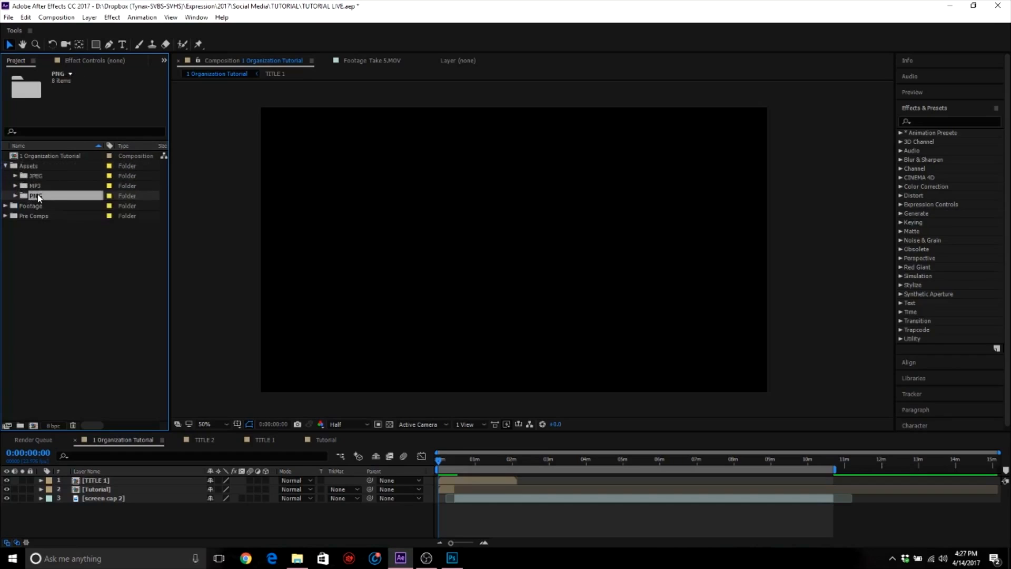
click(5, 166)
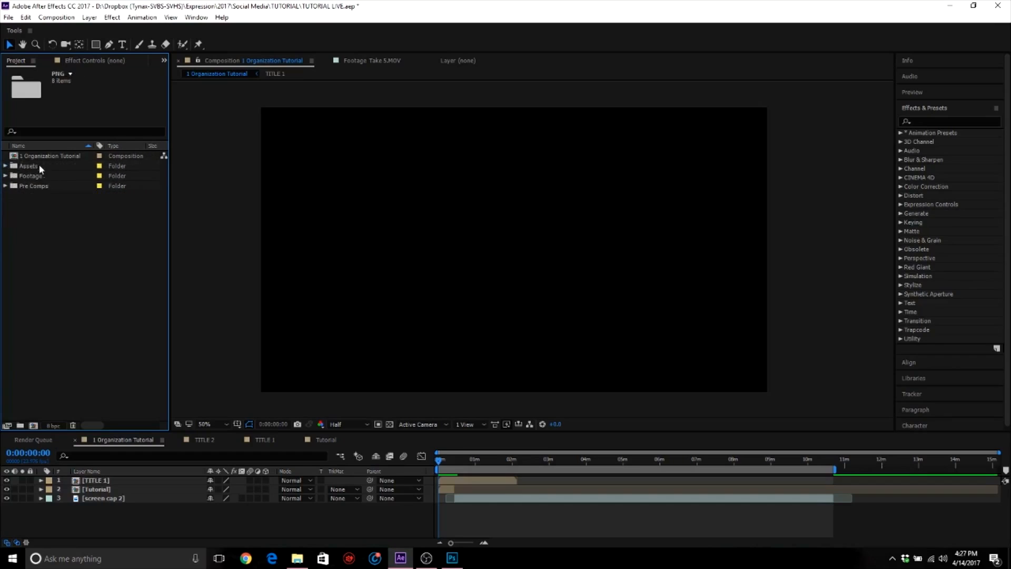
- Look through the contents of the Footage and Pre Comps folders and collapse both again
click(19, 178)
click(6, 175)
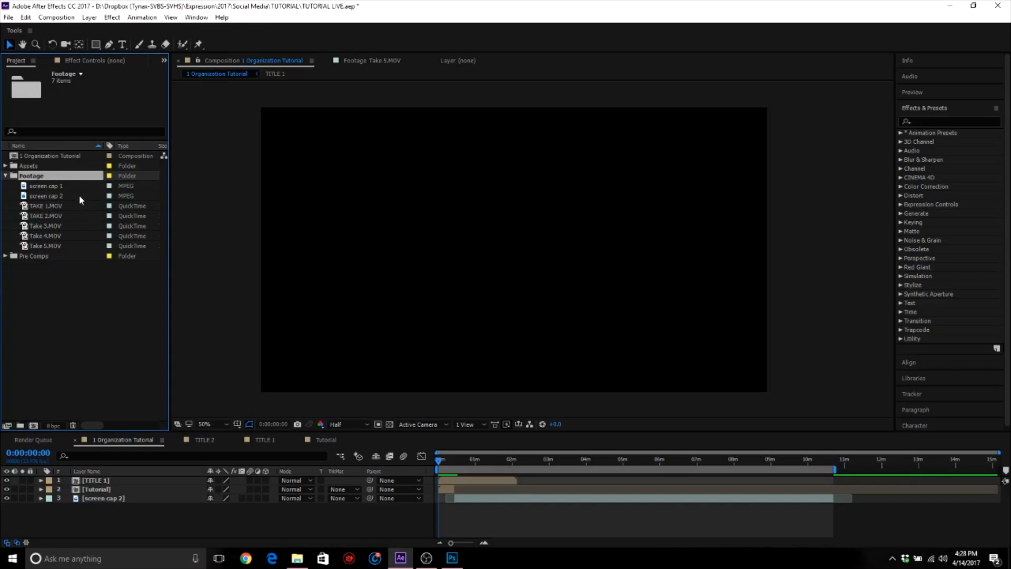
click(7, 177)
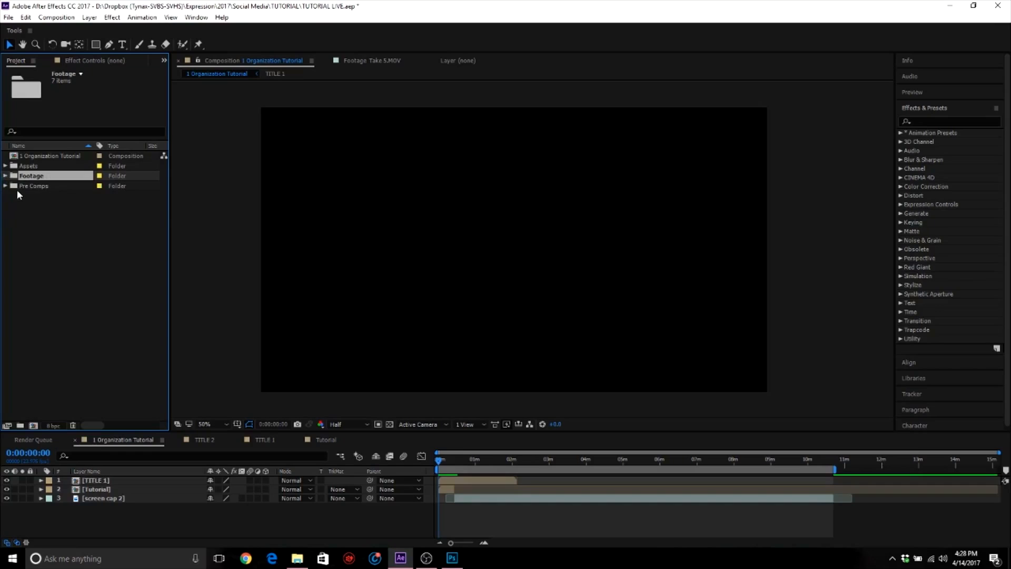
click(6, 186)
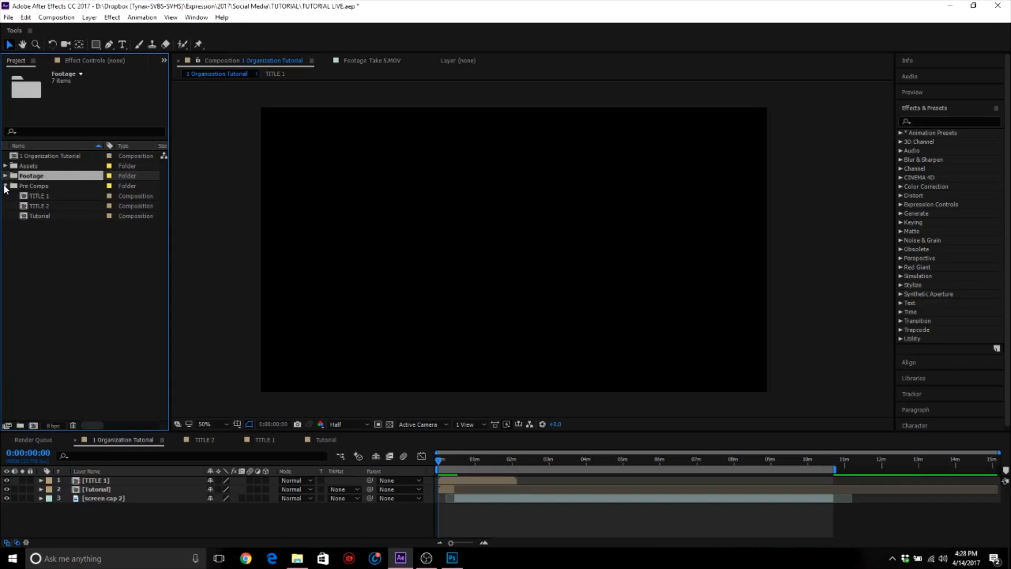
click(6, 186)
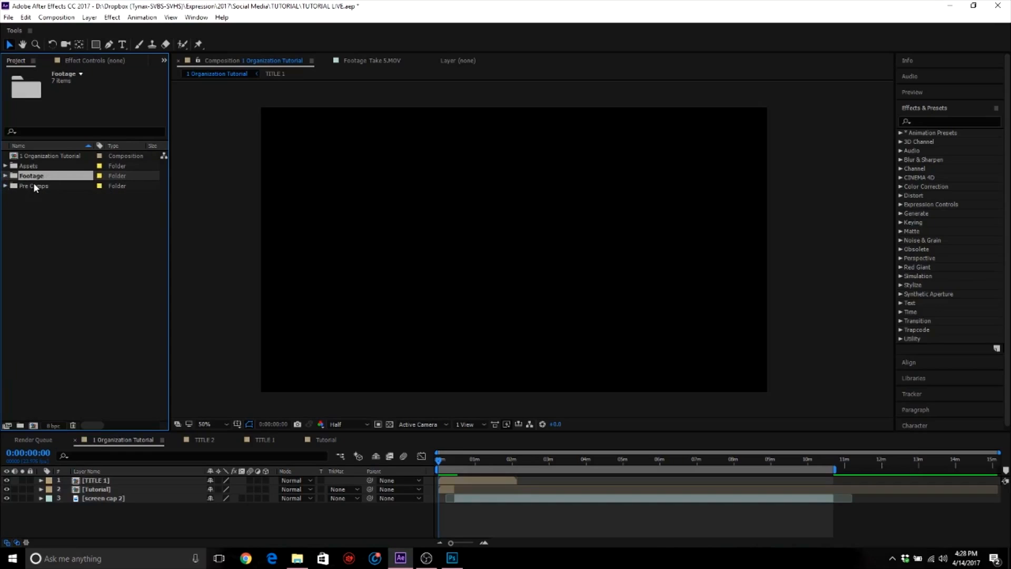
click(33, 186)
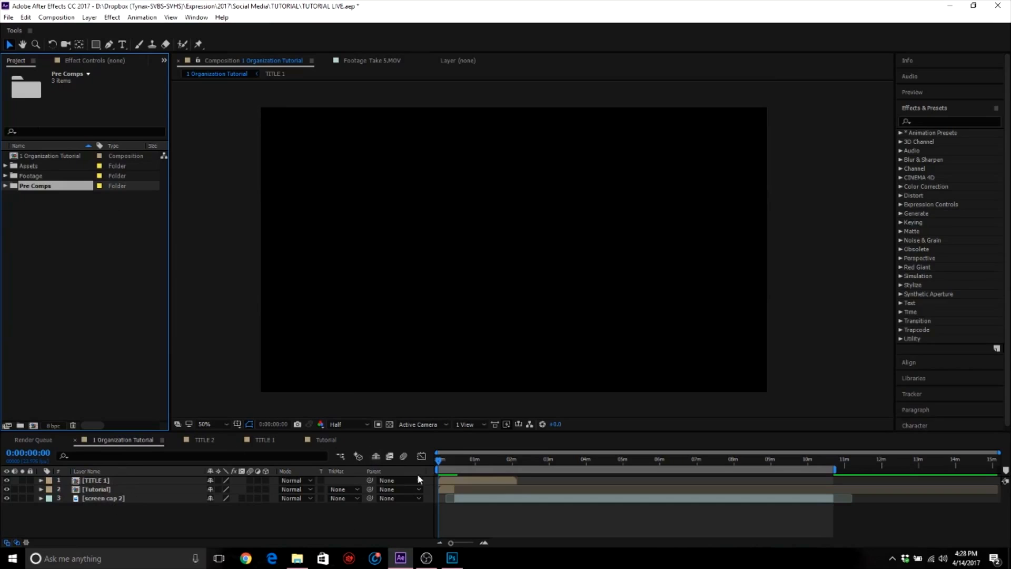
- Place the TITLE 2 pre-comp below TITLE 1 in the main timeline, hide it, and preview the TITLE 1 lower third
key(space)
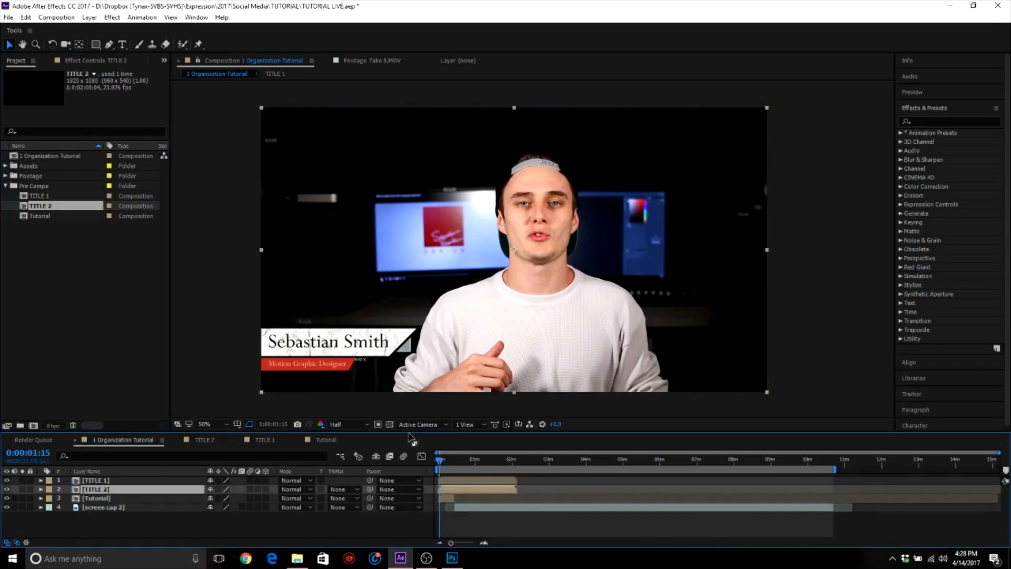
click(7, 489)
key(space)
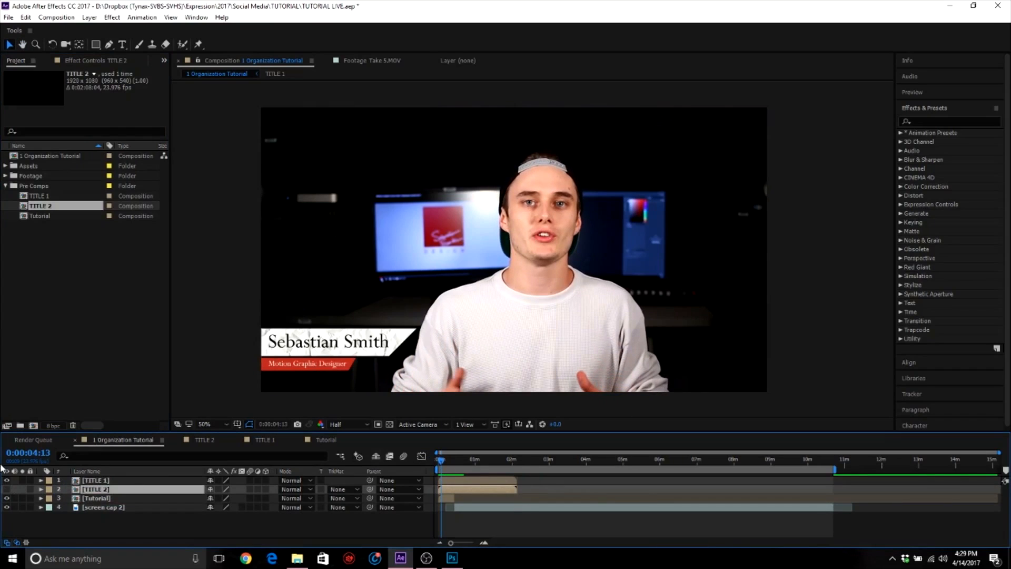
- Show the TITLE 2 layer, hide TITLE 1, and scrub back to the start to view the alternative lower third
click(7, 489)
click(7, 480)
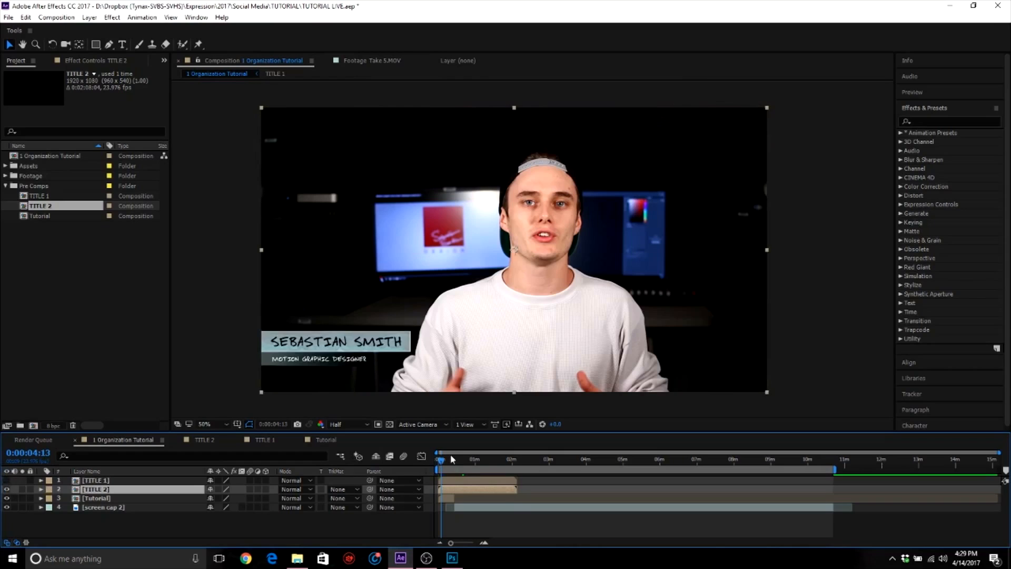
click(442, 459)
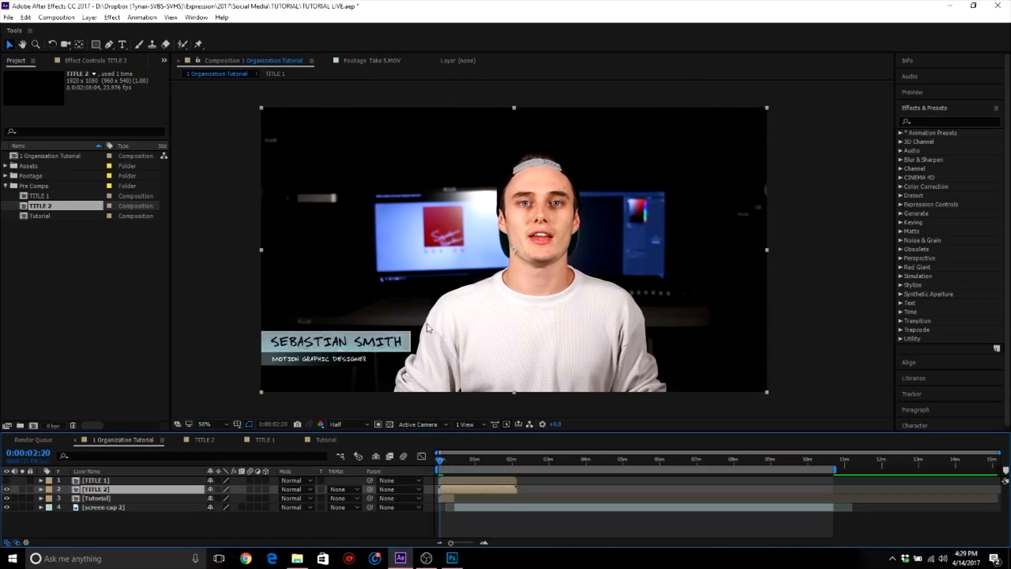
click(438, 460)
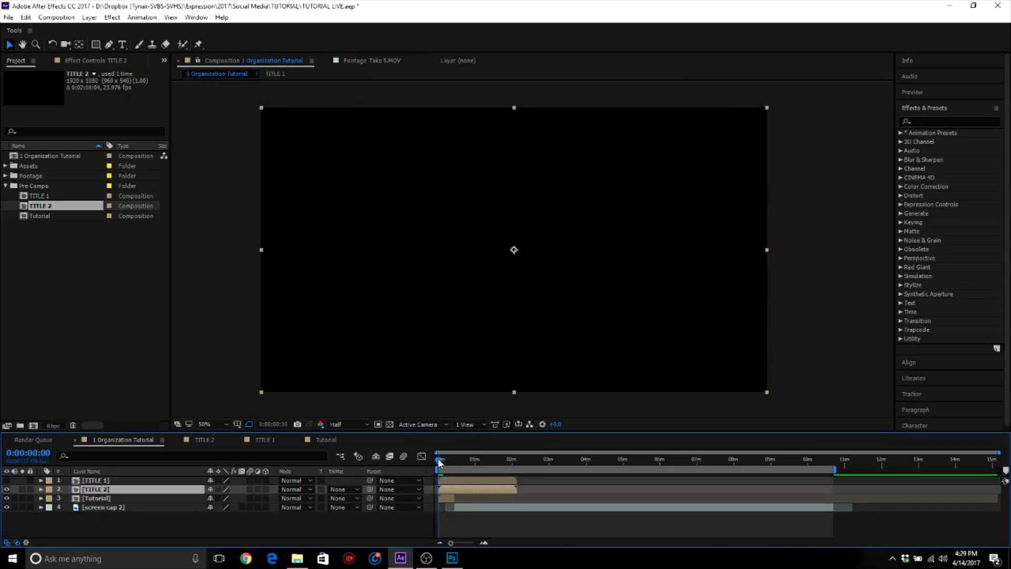
- Show TITLE 1 and hide TITLE 2 in the main timeline, and collapse the Pre Comps folder
click(7, 481)
click(6, 490)
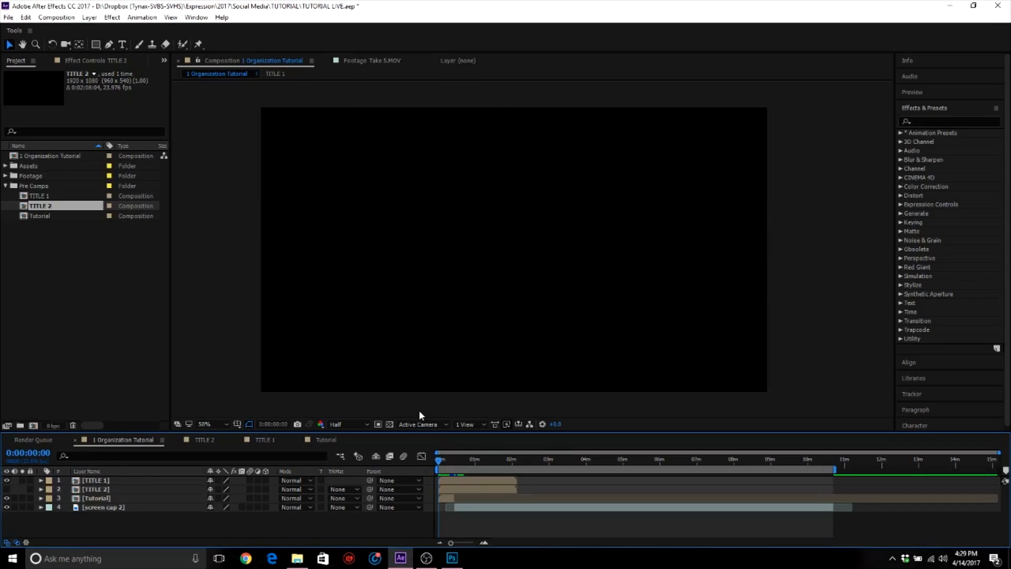
click(6, 185)
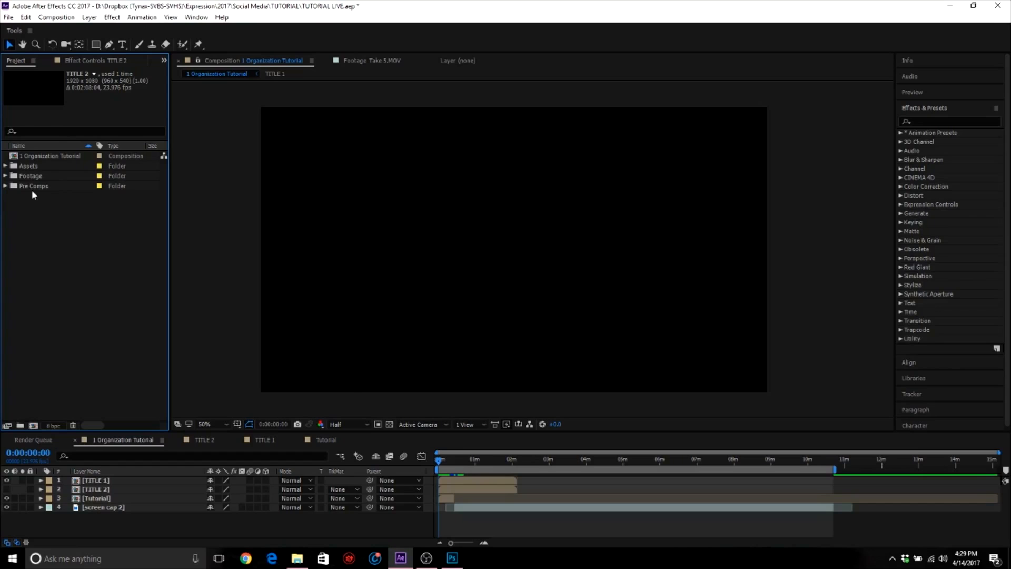
- Switch to Rule of thirds.psd in Photoshop, hide the Title 1 group and show the Title 2 group, and return to After Effects
click(101, 483)
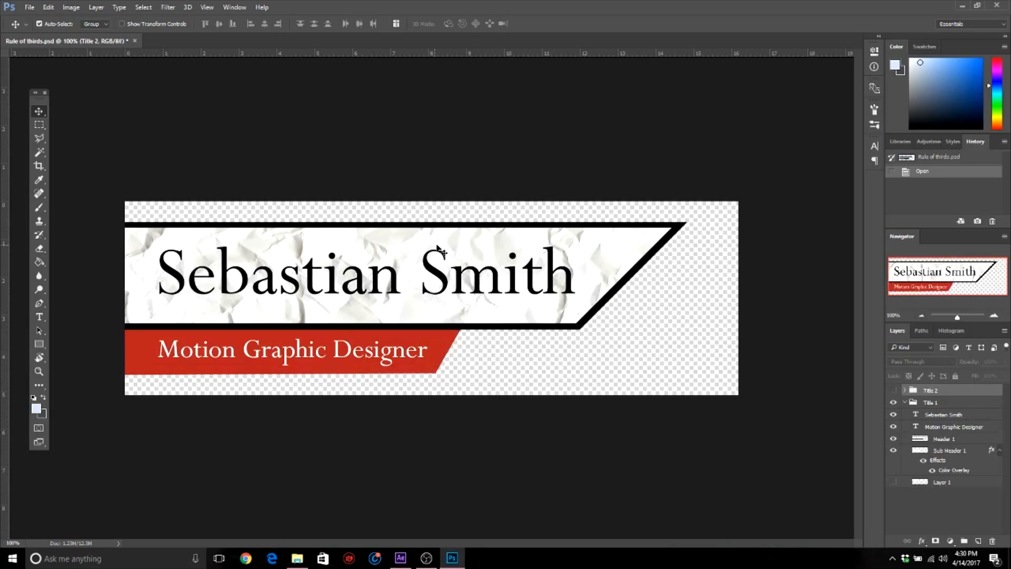
click(894, 403)
click(893, 390)
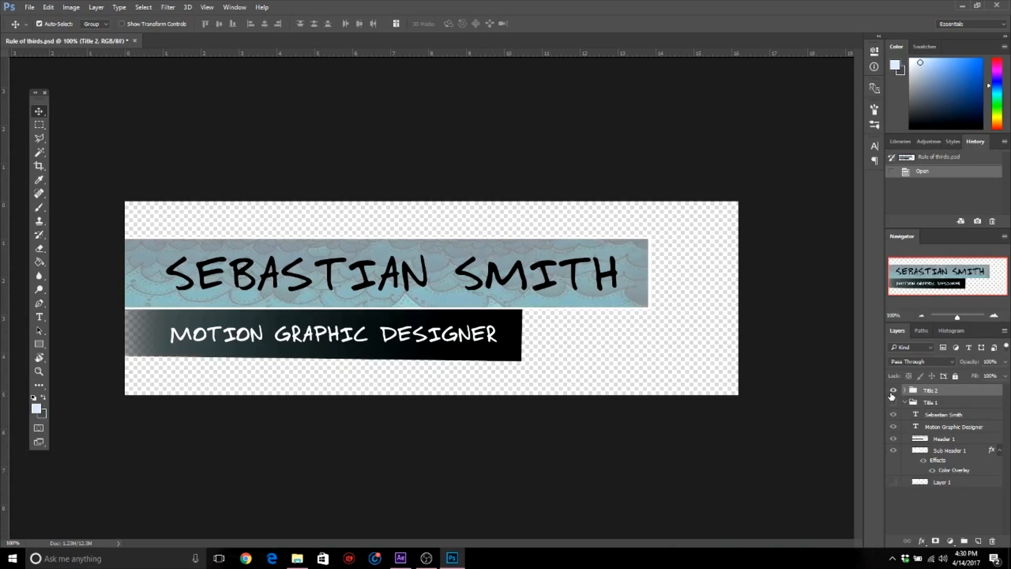
click(959, 5)
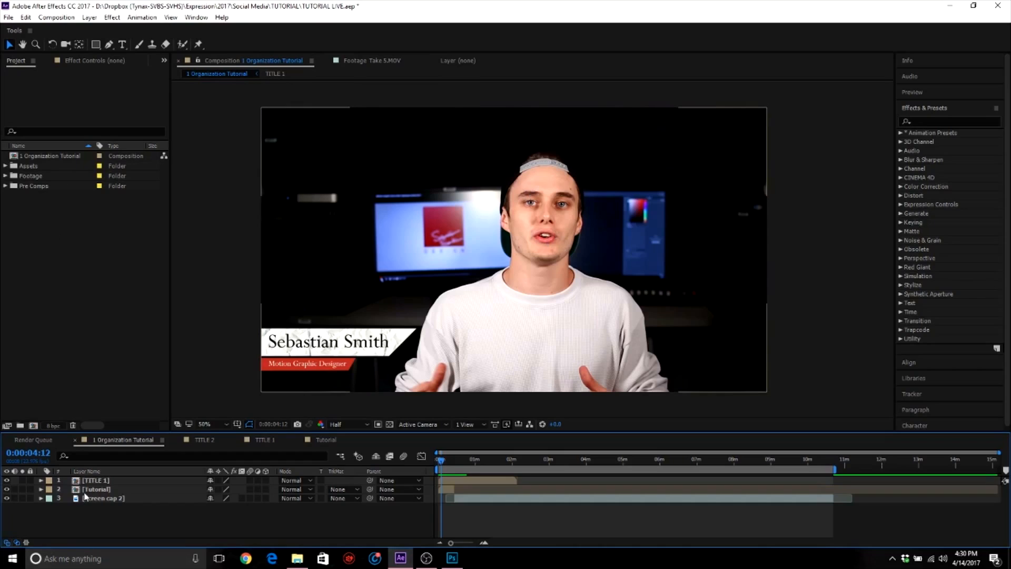
- Locate the source composition of the timeline's TITLE 1 layer inside the Pre Comps folder
click(98, 481)
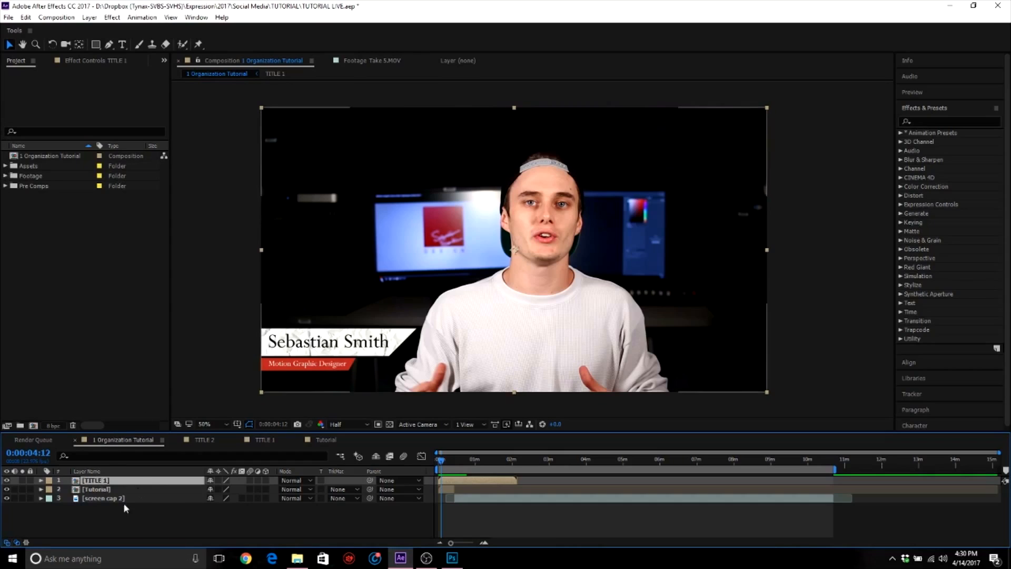
click(7, 186)
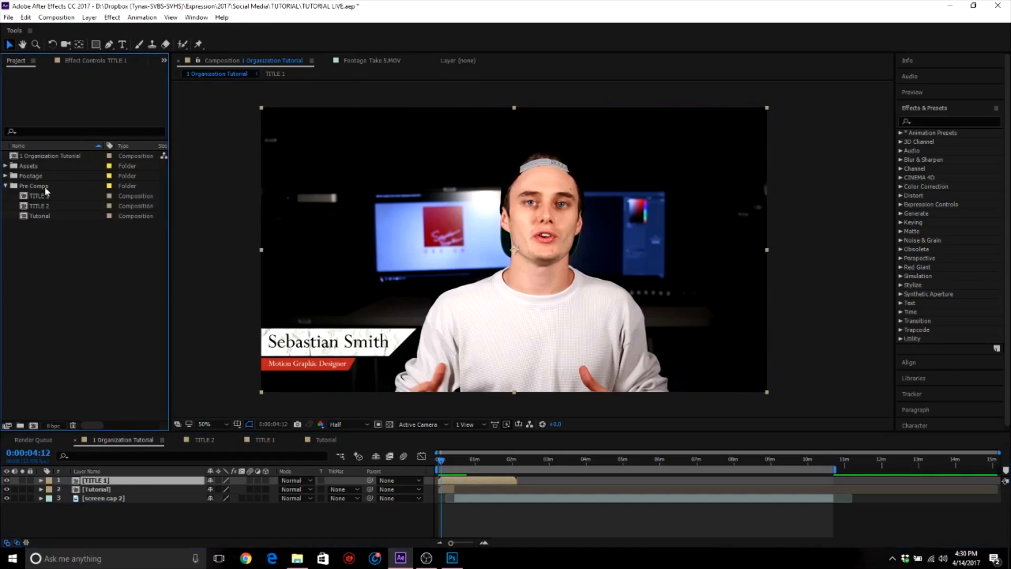
click(49, 195)
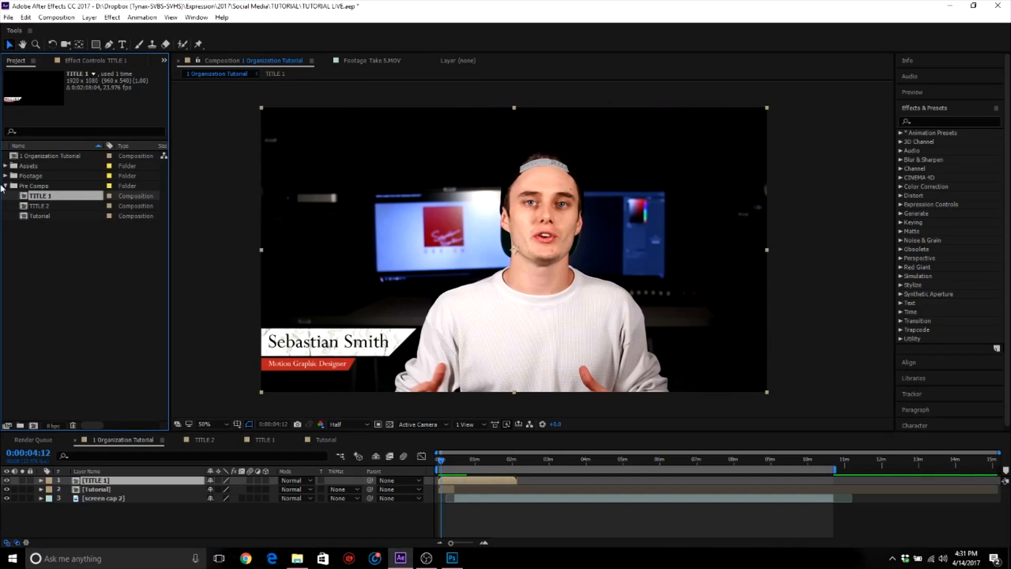
- Duplicate the TITLE 1 layer directly in the main timeline and delete the extra copy
click(108, 482)
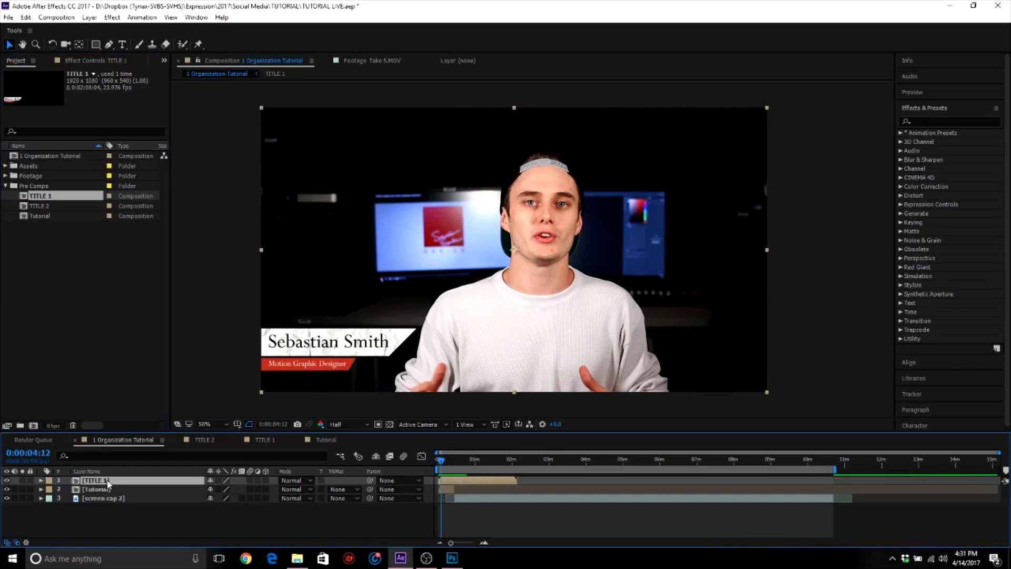
key(ctrl+d)
click(105, 491)
click(106, 482)
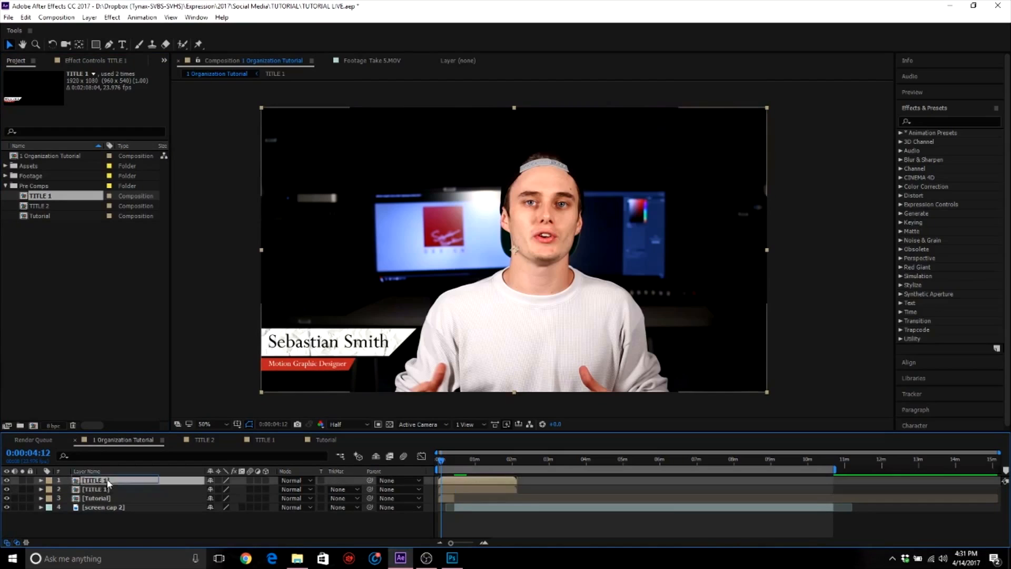
click(107, 490)
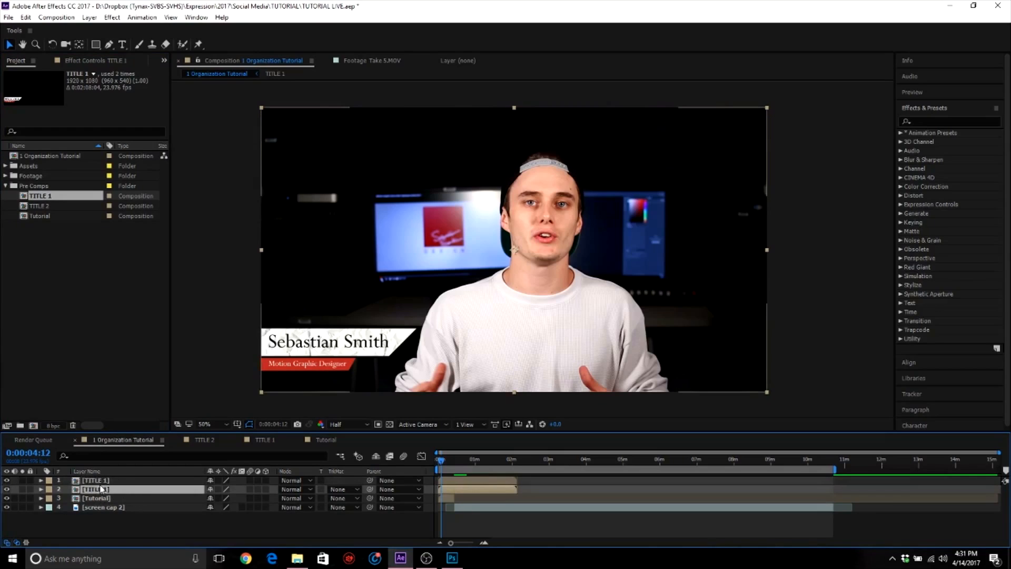
key(Delete)
- Duplicate the TITLE 1 composition in the project and place the copy below the TITLE 1 layer in the main timeline
click(52, 199)
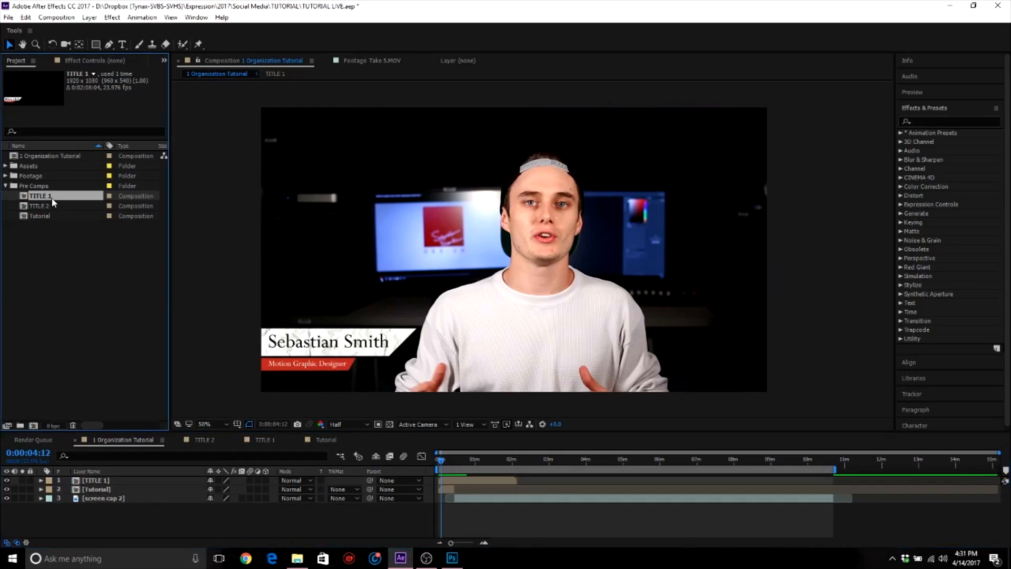
key(ctrl+d)
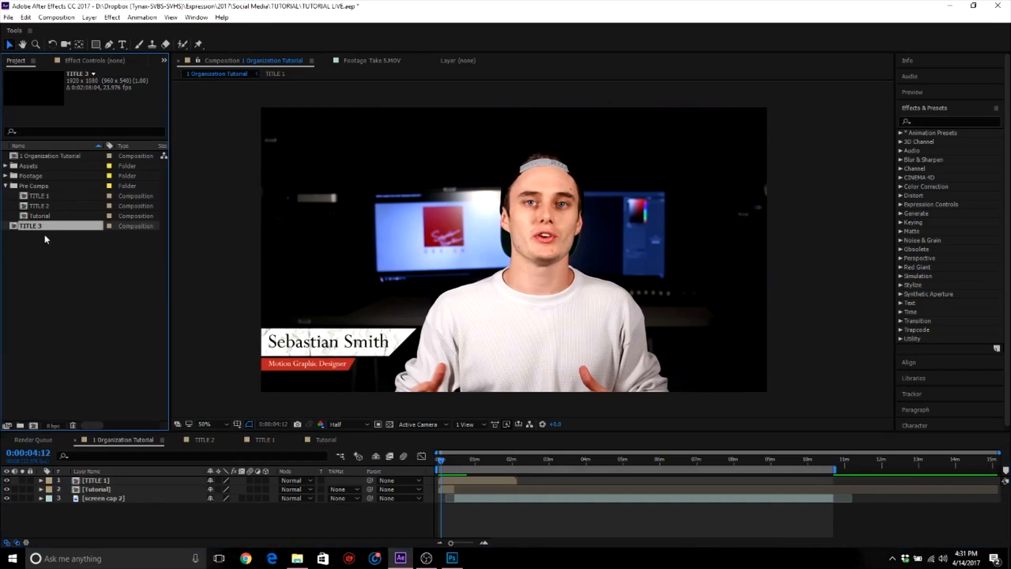
drag(34, 225, 104, 489)
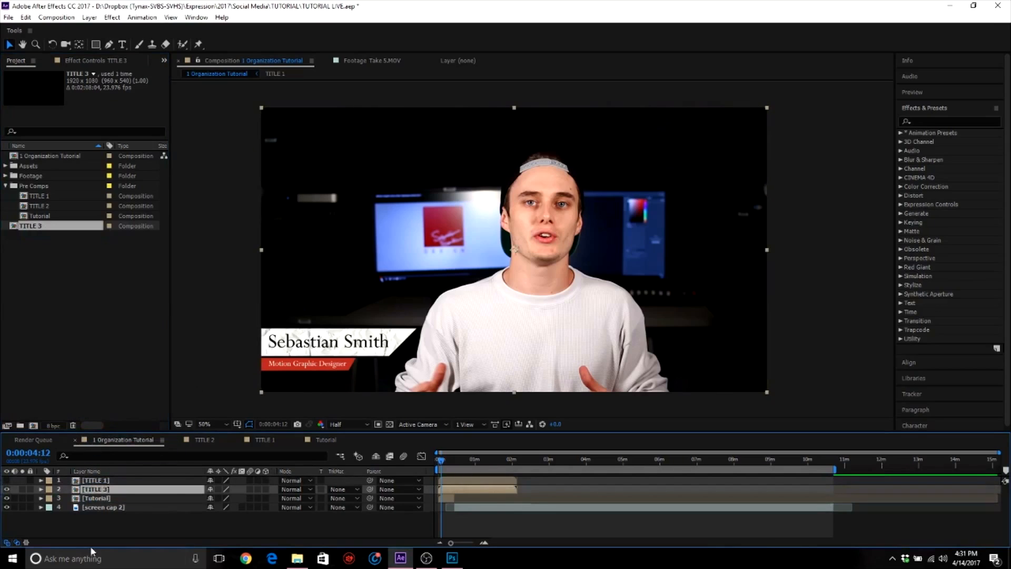
- Open the TITLE 3 composition, collapse the Pre Comps folder and expand the PNG folder inside Assets
double_click(99, 489)
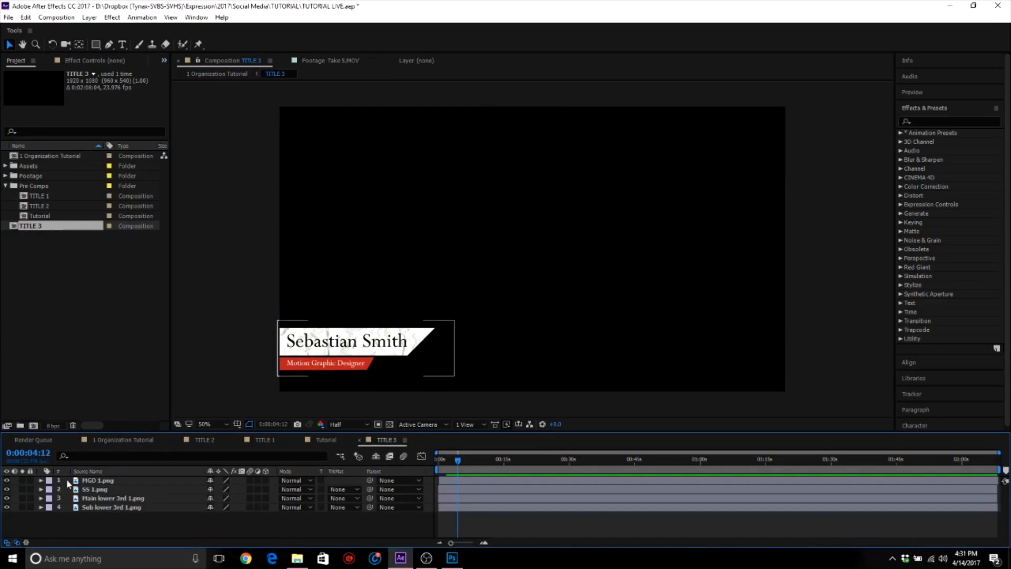
click(97, 480)
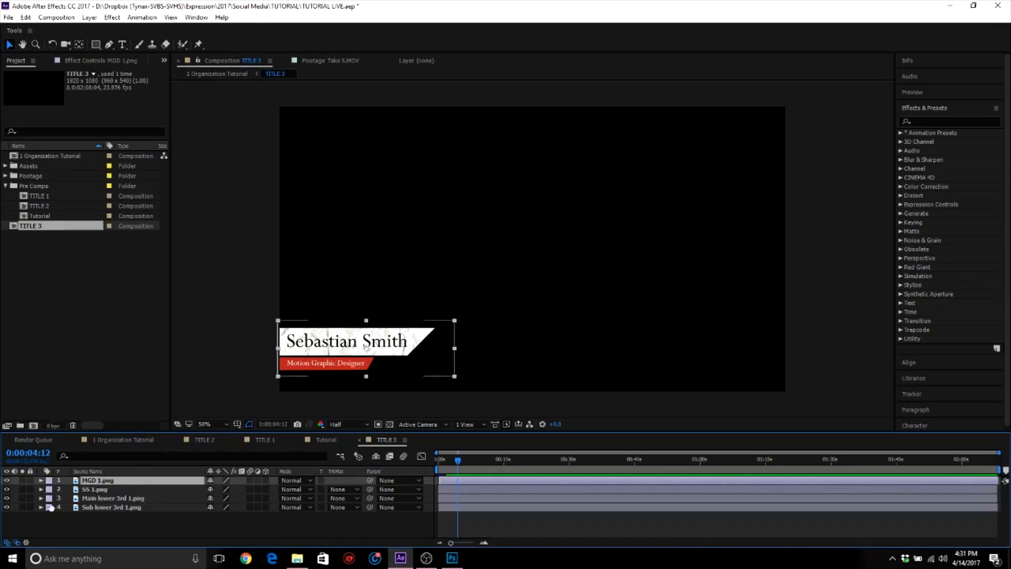
click(6, 186)
click(6, 166)
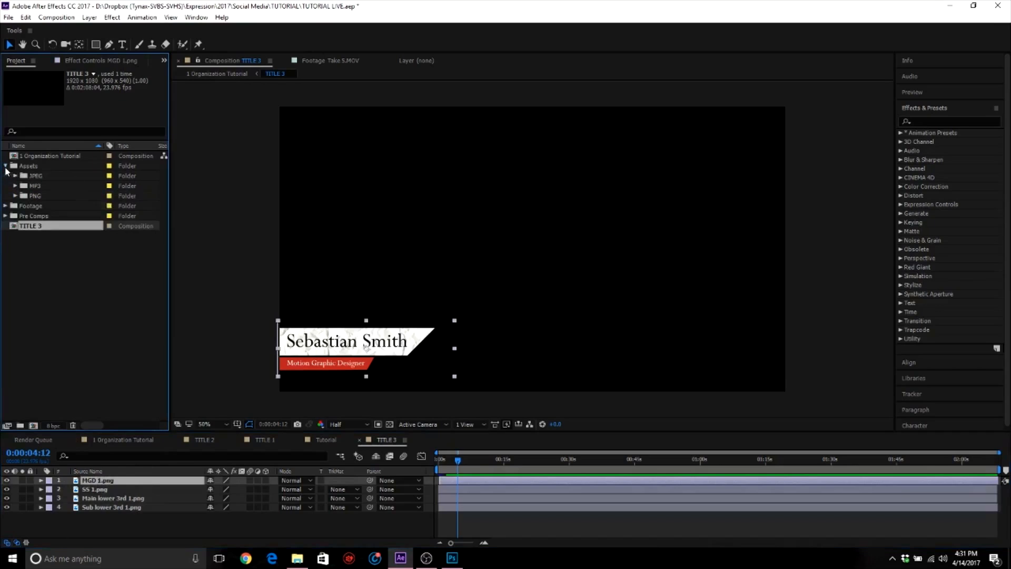
click(15, 195)
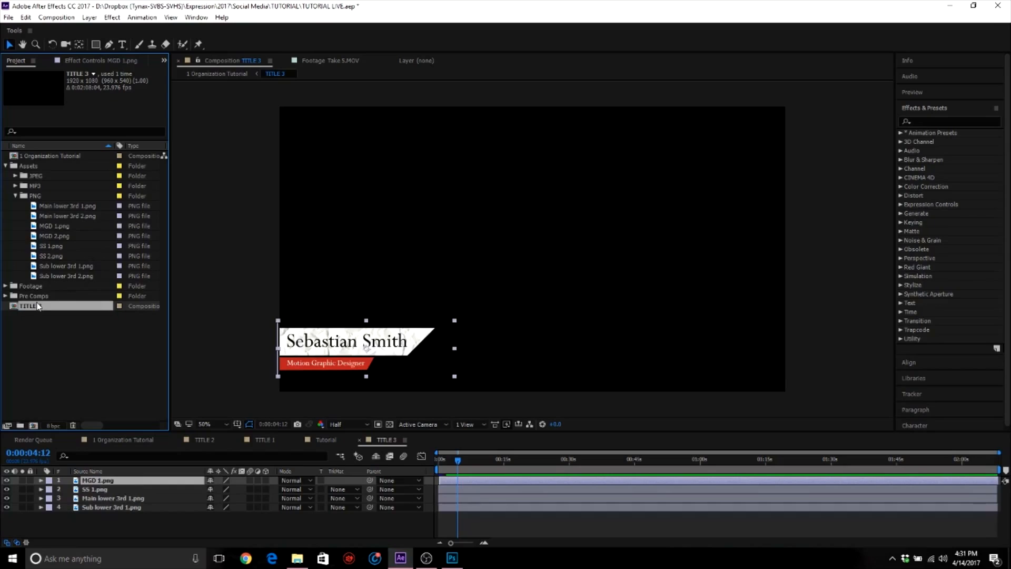
- Replace the source of the MGD 1.png layer in TITLE 3 with MGD 2.png from the PNG folder
click(107, 490)
click(107, 482)
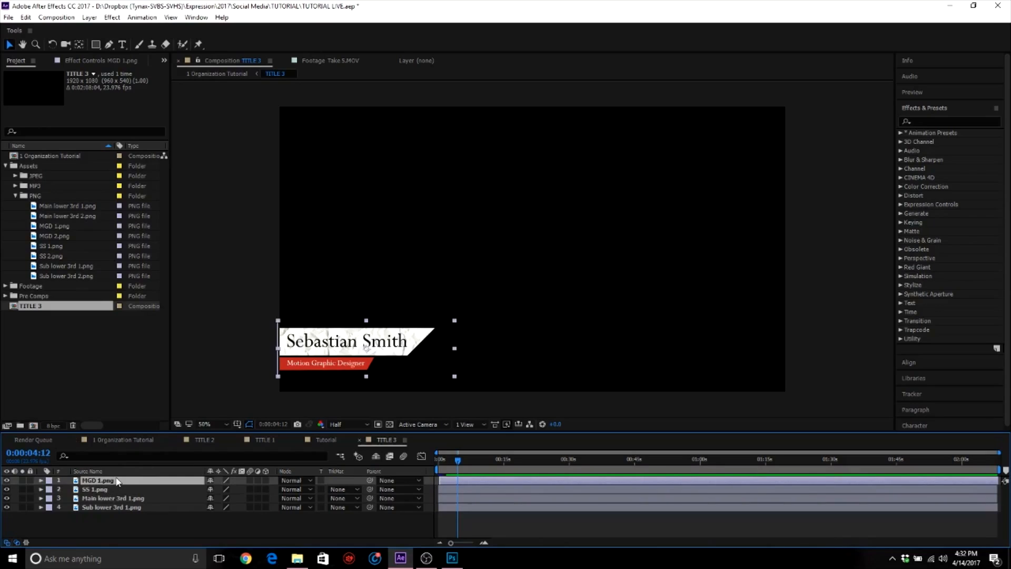
alt+click(64, 235)
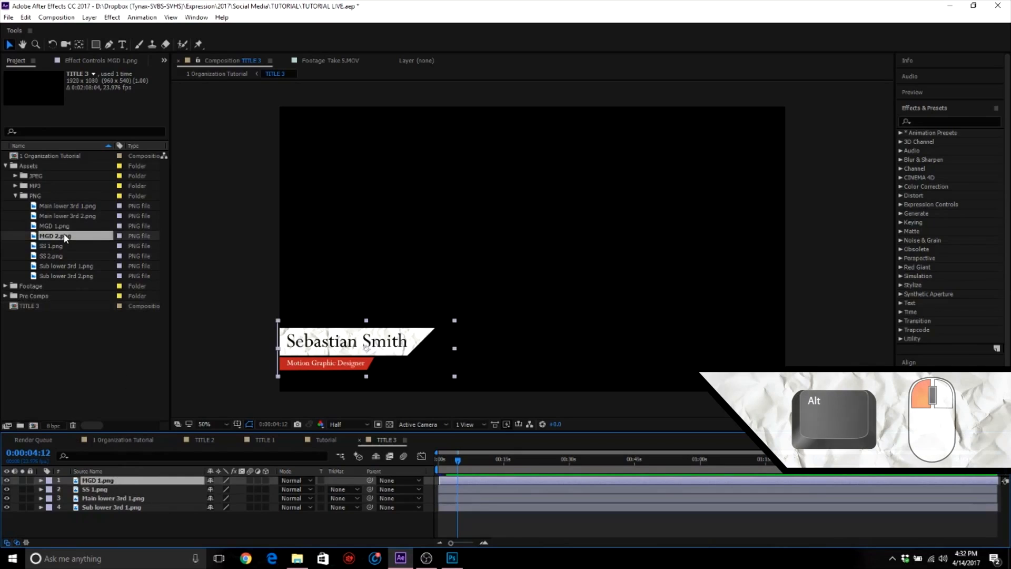
drag(64, 237, 101, 482)
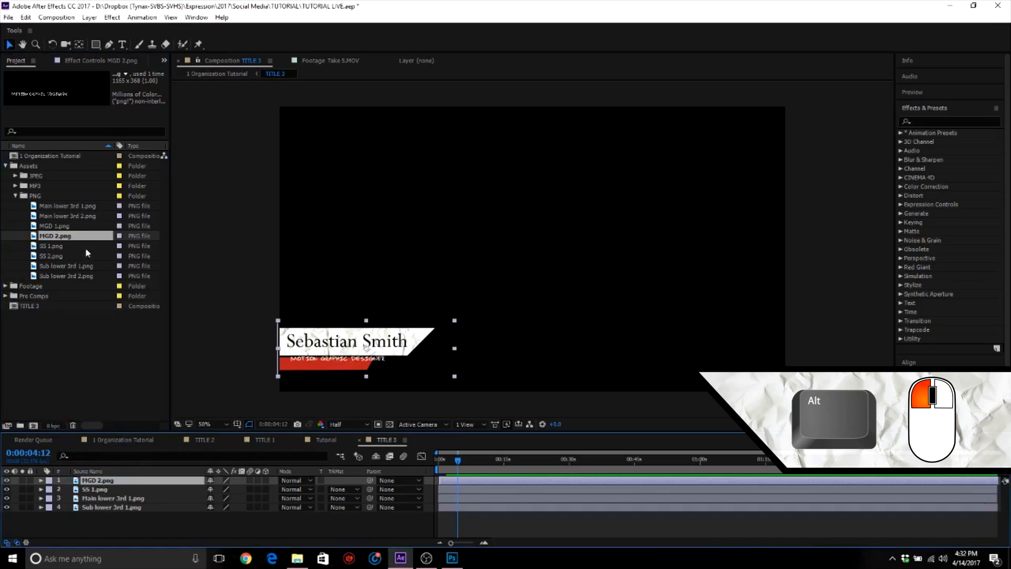
- Replace the source of the SS 1.png layer with SS 2.png from the PNG folder
click(64, 256)
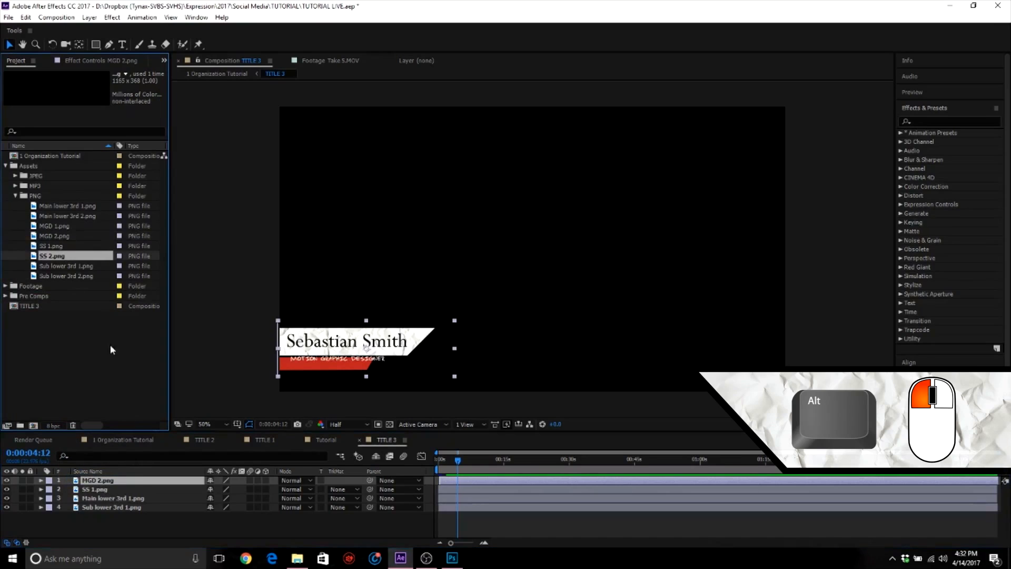
click(100, 488)
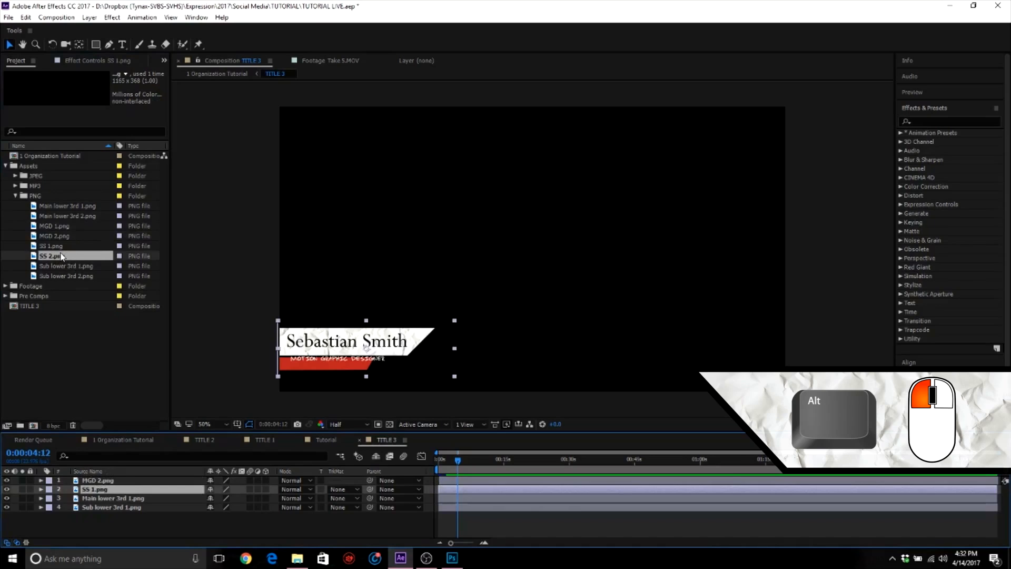
drag(61, 257, 95, 489)
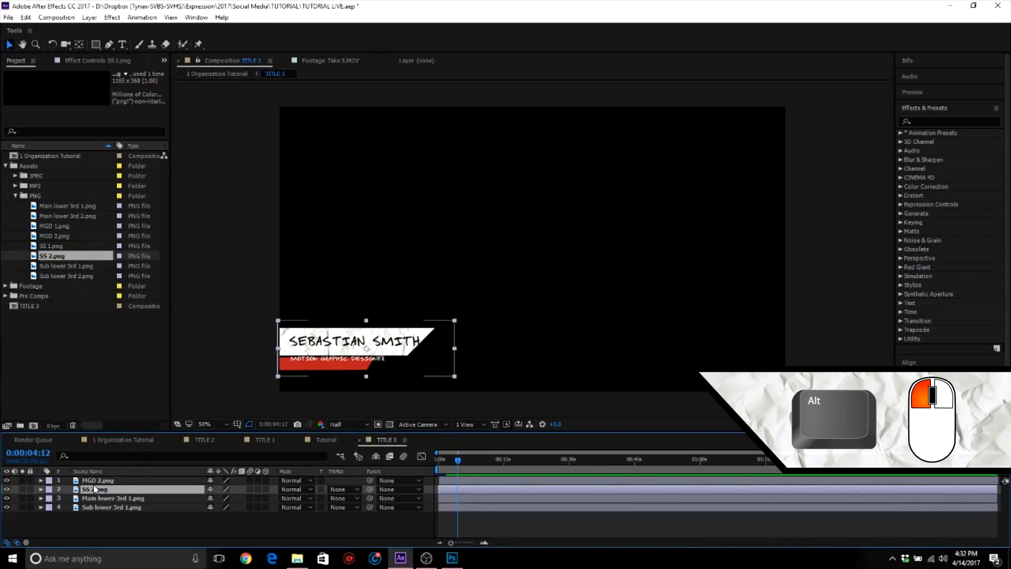
- Replace the Main lower 3rd 1.png and Sub lower 3rd 1.png layers with Main lower 3rd 2.png and Sub lower 3rd 2.png
click(109, 499)
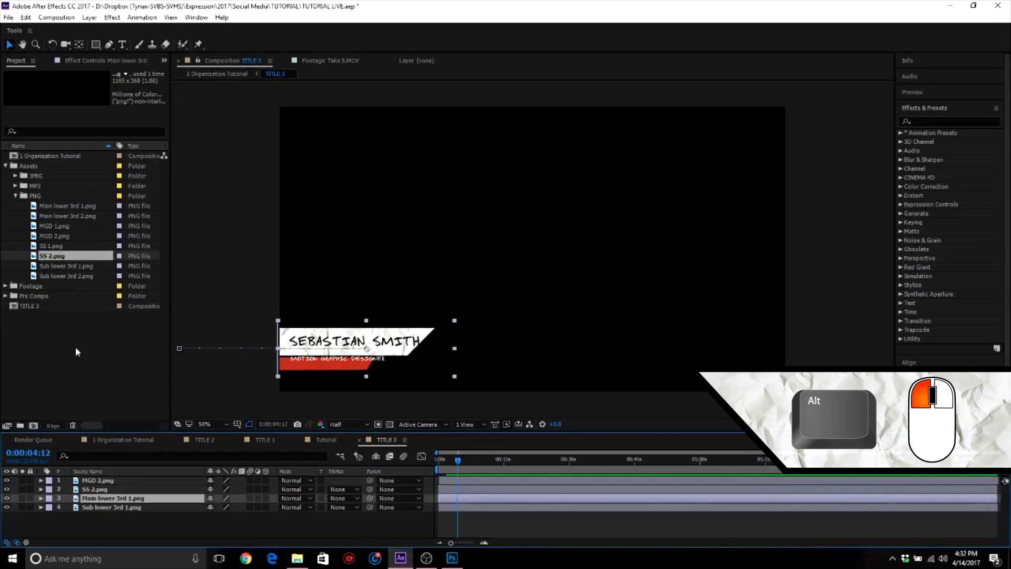
drag(77, 214, 133, 499)
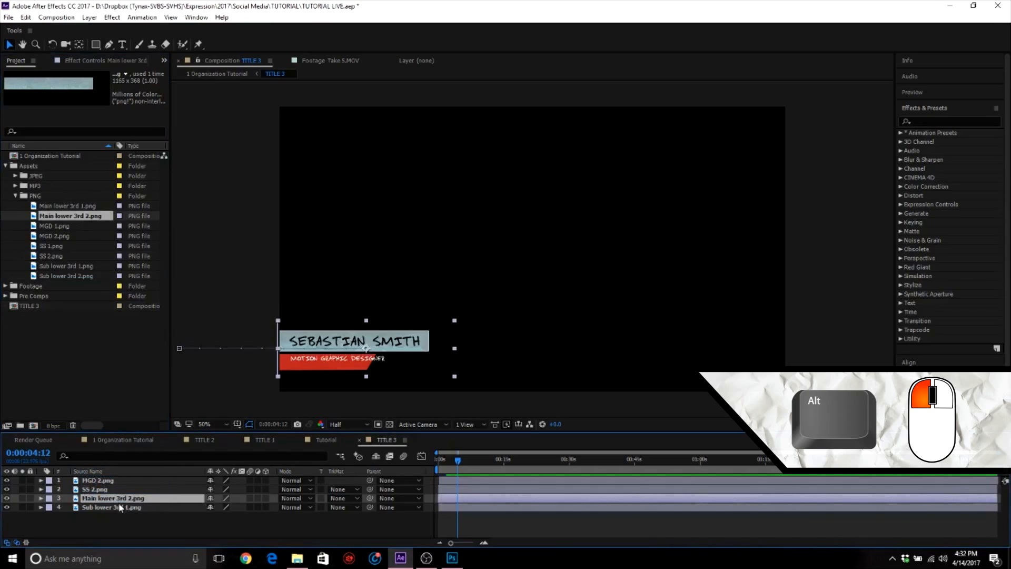
click(120, 507)
drag(80, 275, 138, 507)
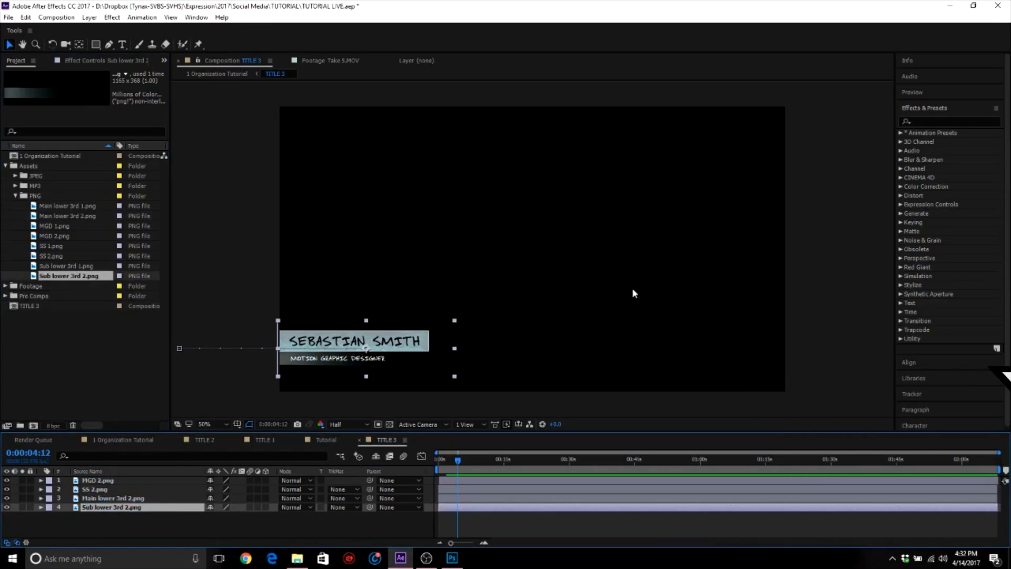
- Preview the TITLE 3 lower-third animation from the start of its timeline
drag(459, 462, 439, 458)
key(space)
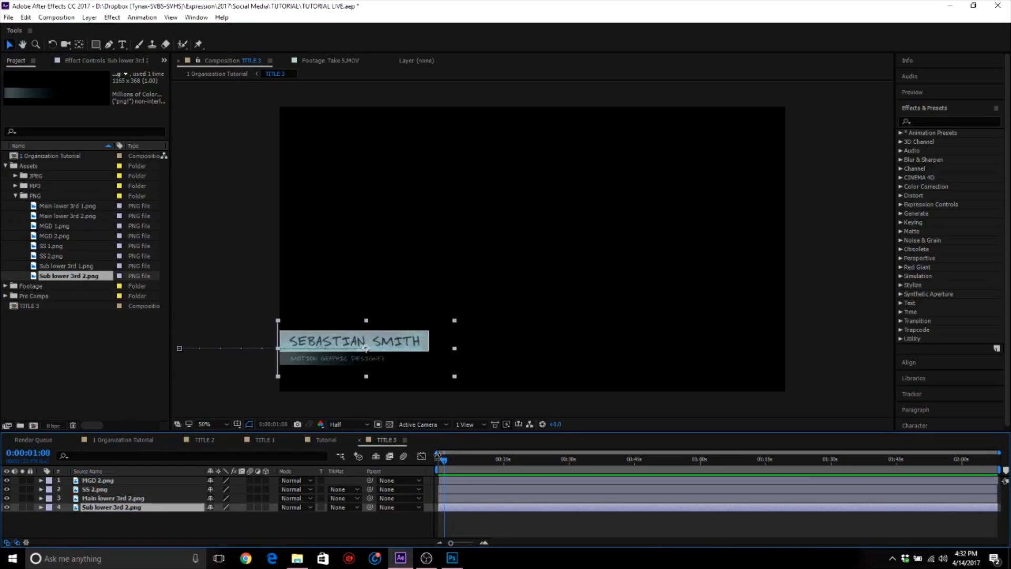
key(space)
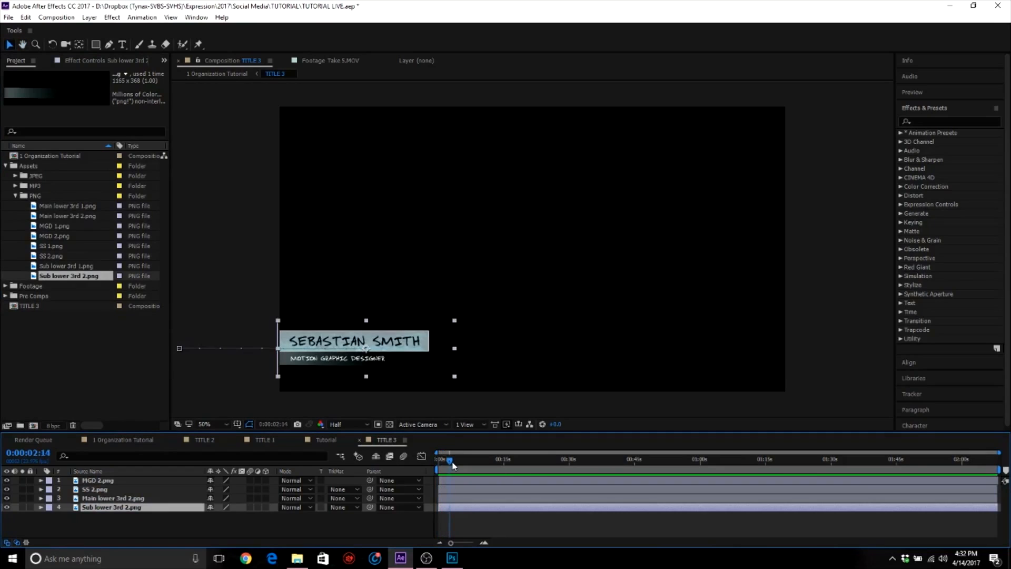
click(438, 458)
key(space)
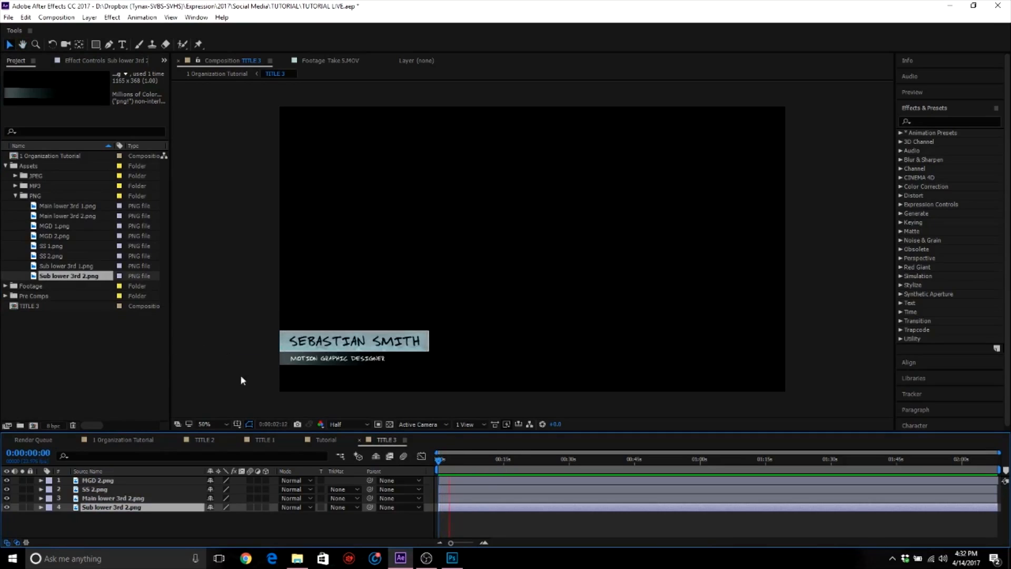
key(space)
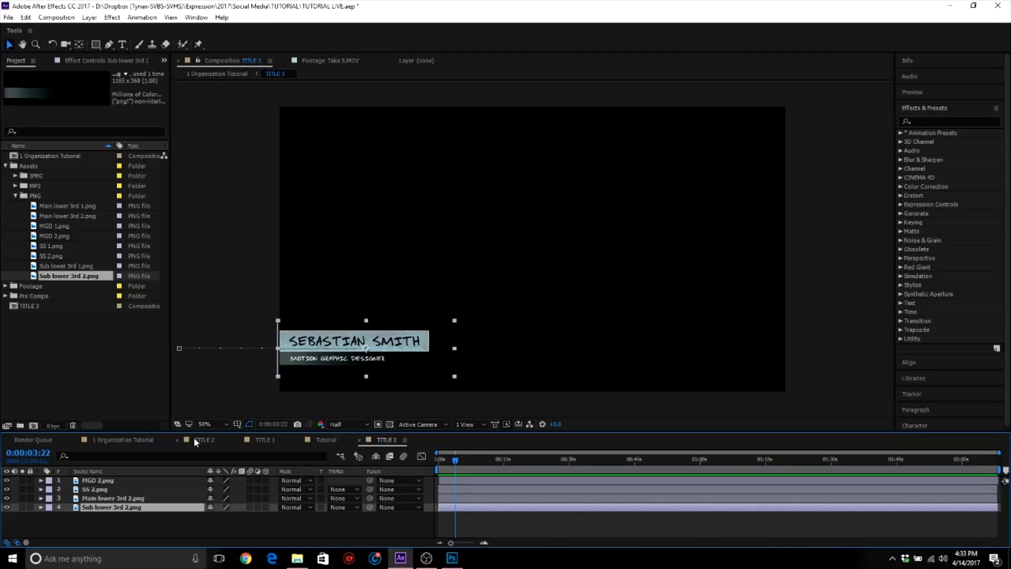
- Return to the 1 Organization Tutorial composition, hide the TITLE 3 layer, show the TITLE 1 layer and preview it
click(131, 439)
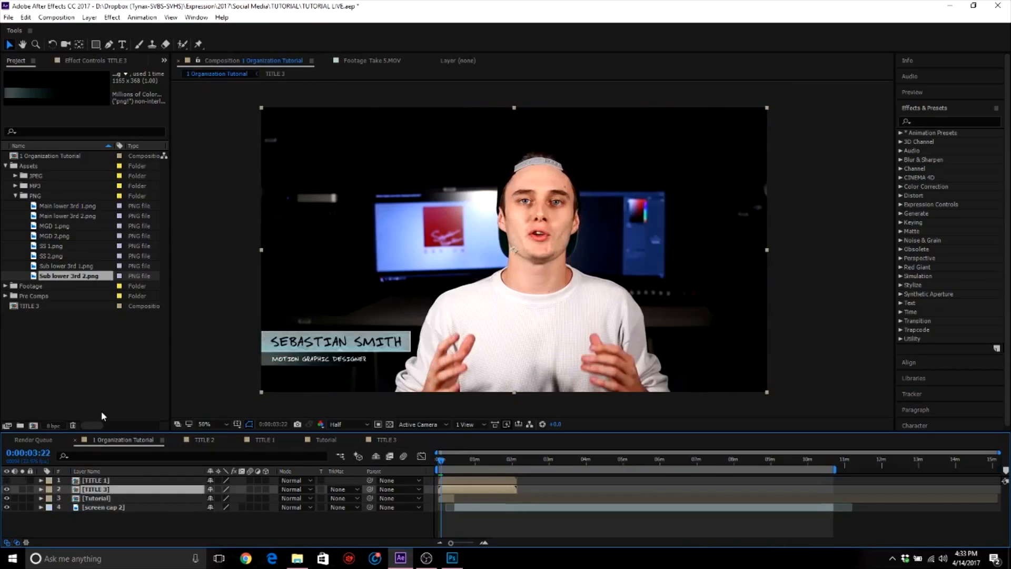
click(7, 490)
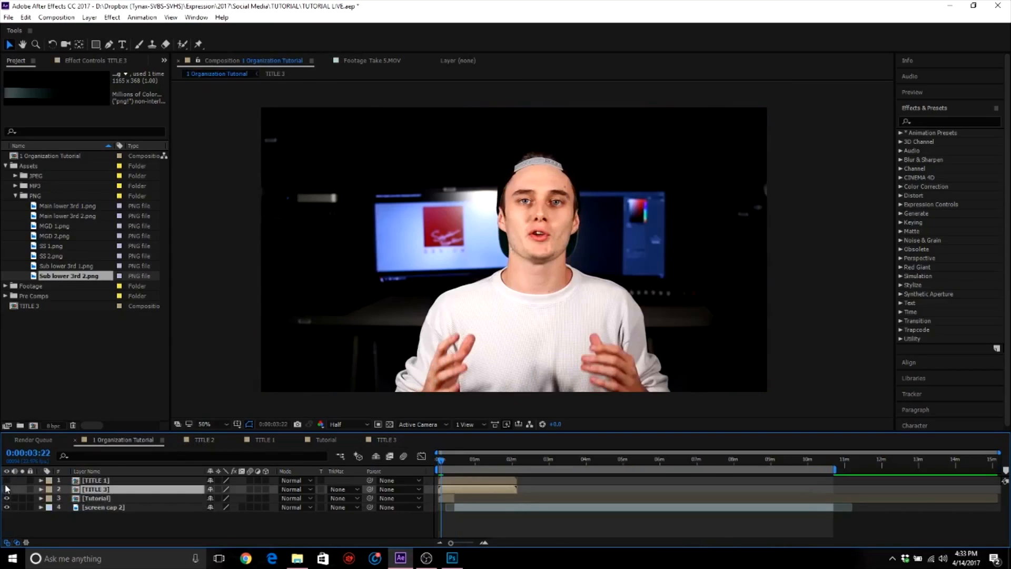
click(7, 480)
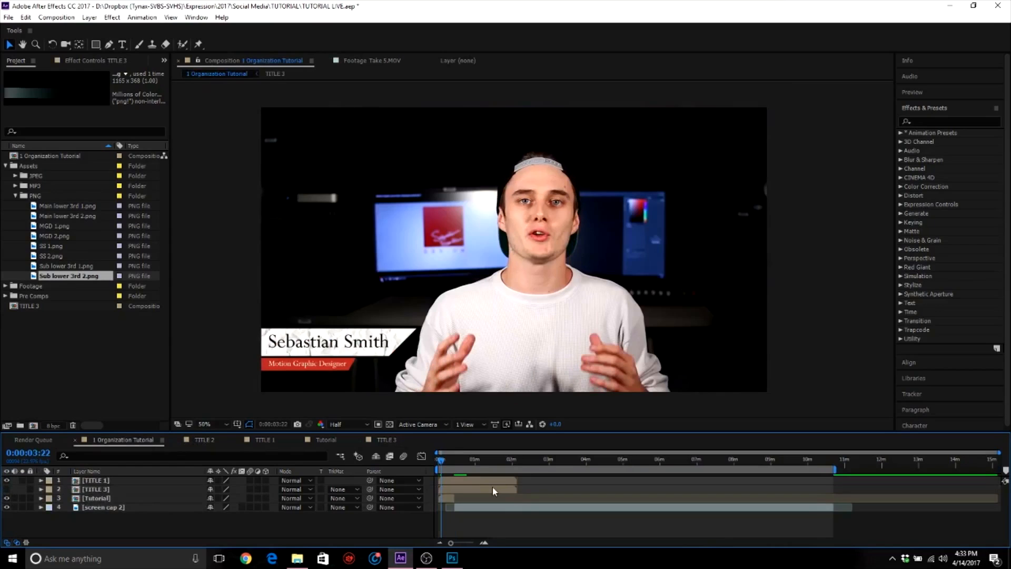
key(space)
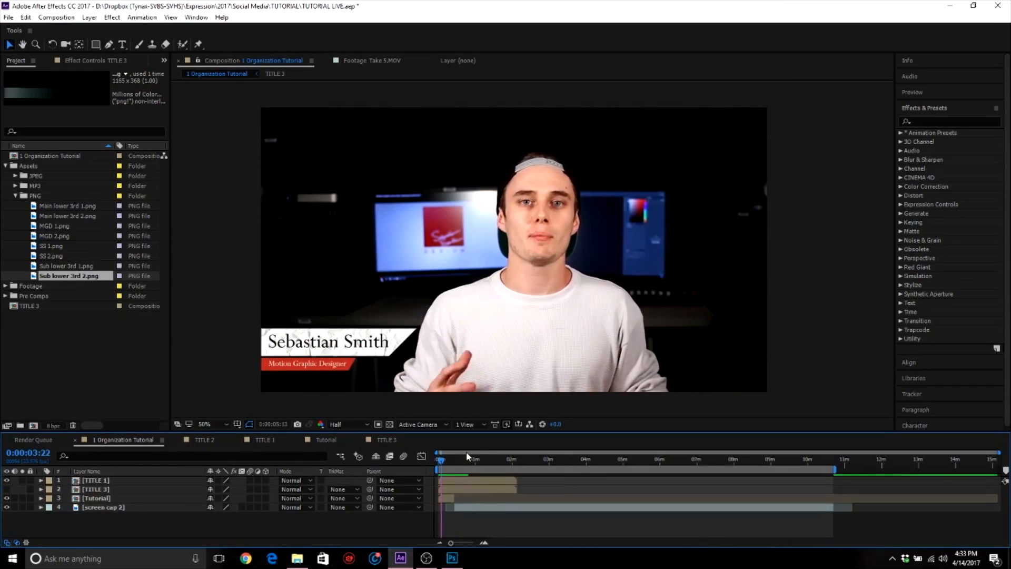